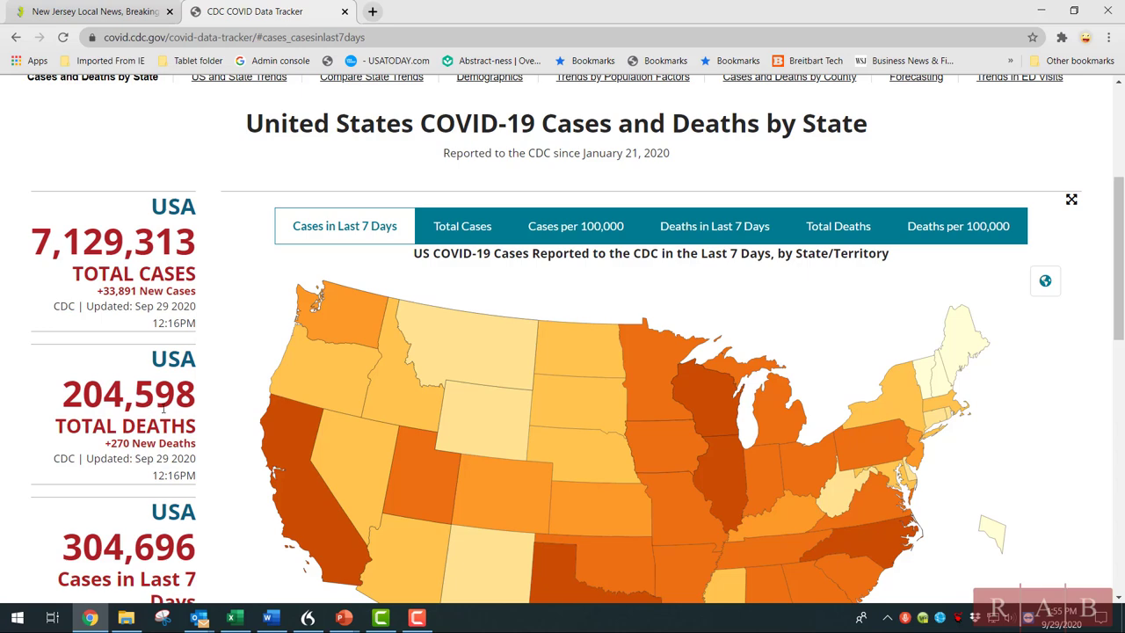
# - Download the Cases in Last 7 Days by State/Territory table as a CSV file and open it in Excel
pyautogui.scroll(-3, 200, 411)
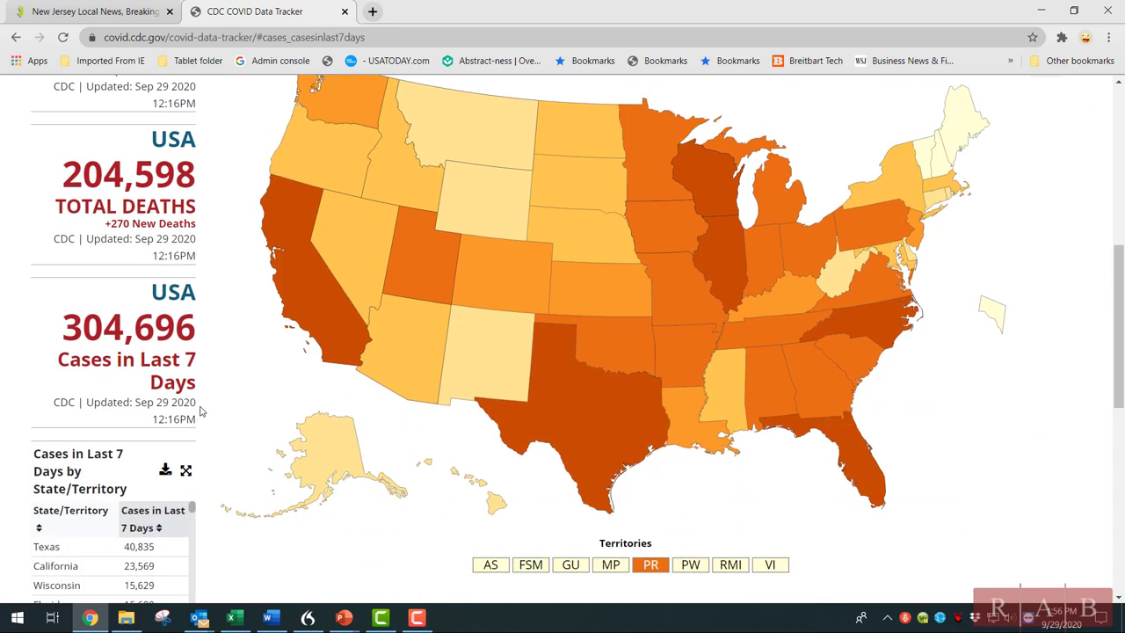
pyautogui.click(165, 473)
pyautogui.click(105, 587)
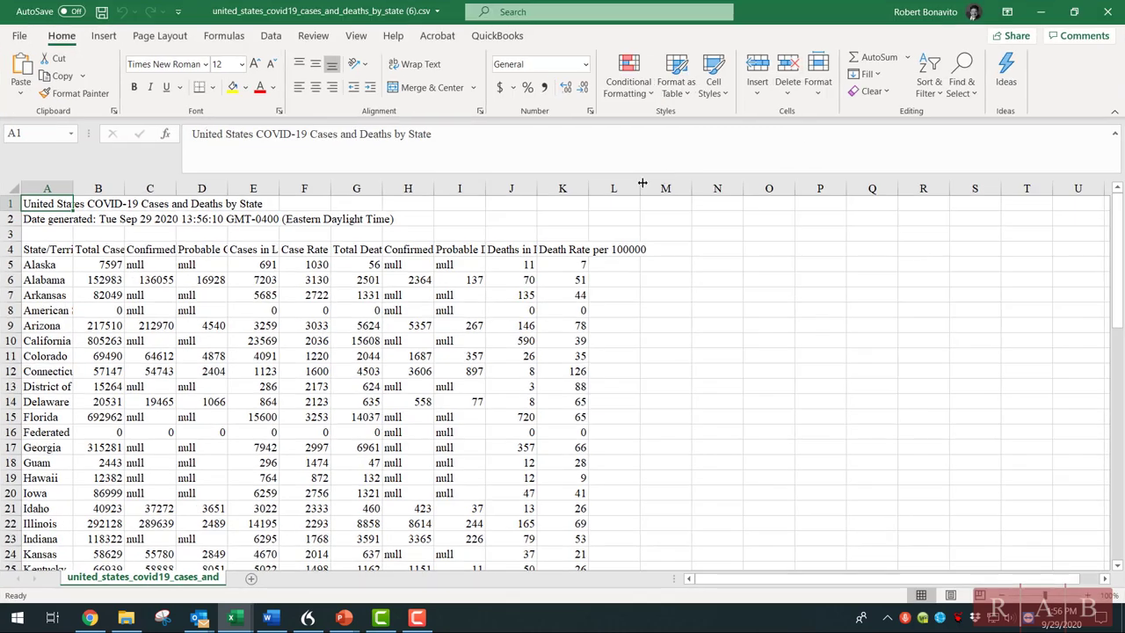
# - Resize column A to suit the state names and fit columns B through H to their headings
pyautogui.doubleClick(73, 189)
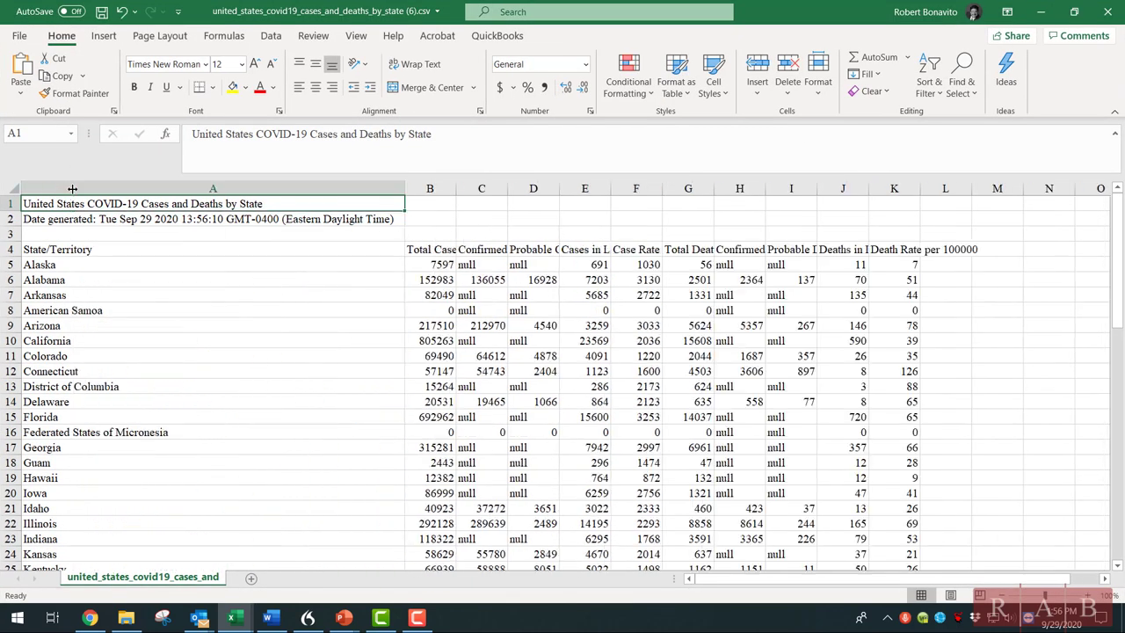
pyautogui.doubleClick(456, 188)
pyautogui.moveTo(404, 188); pyautogui.dragTo(185, 183)
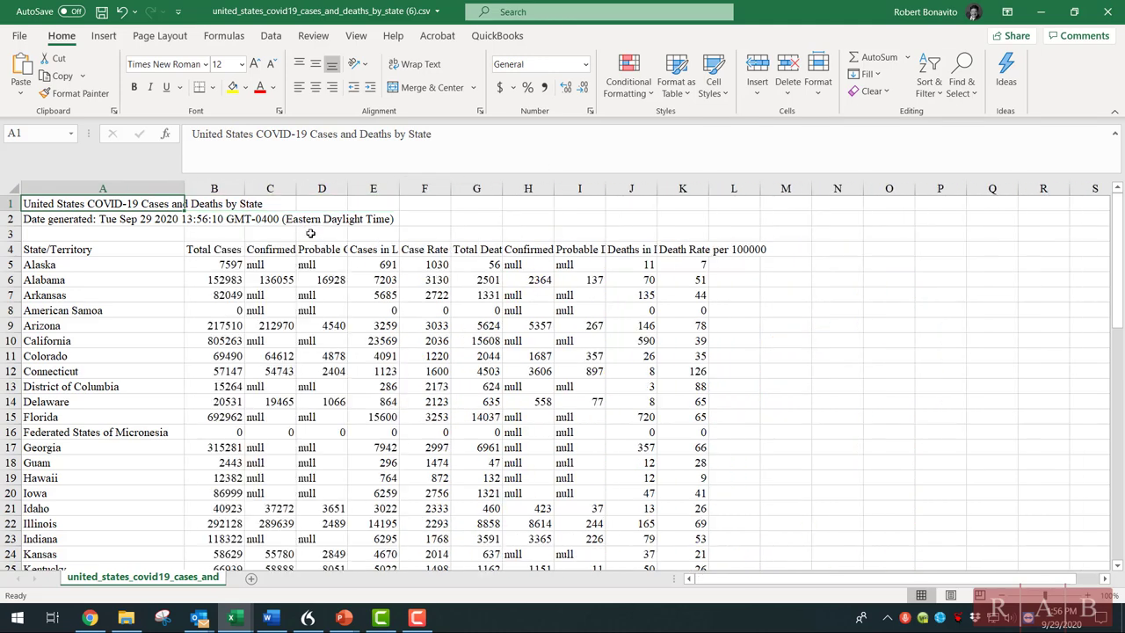
pyautogui.doubleClick(296, 188)
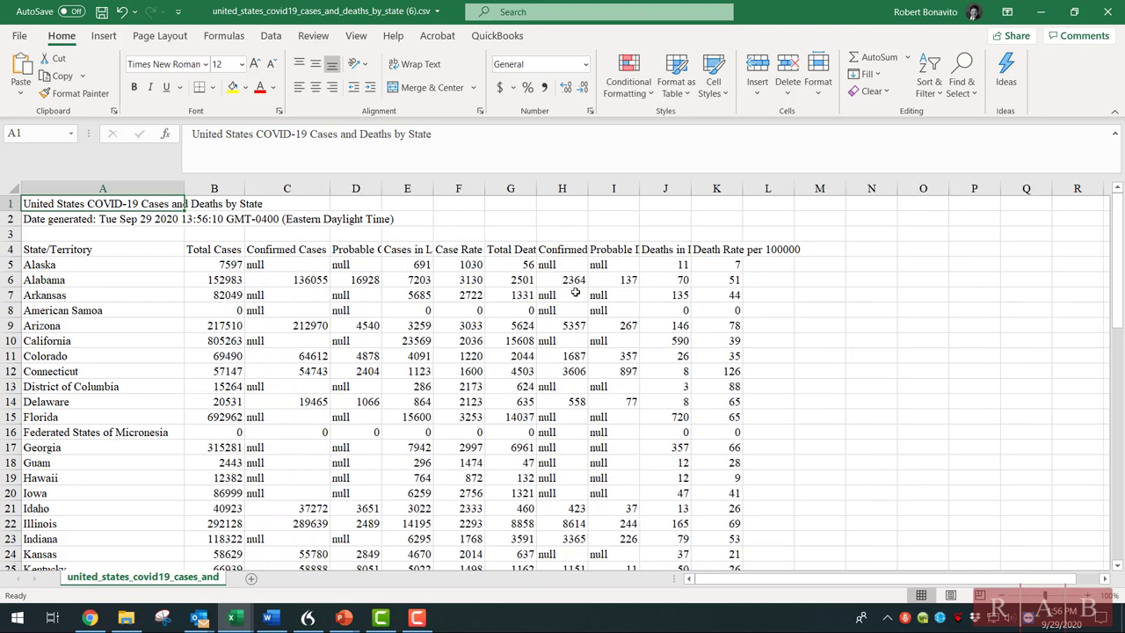
pyautogui.moveTo(382, 189); pyautogui.dragTo(382, 190)
pyautogui.doubleClick(382, 189)
pyautogui.doubleClick(461, 188)
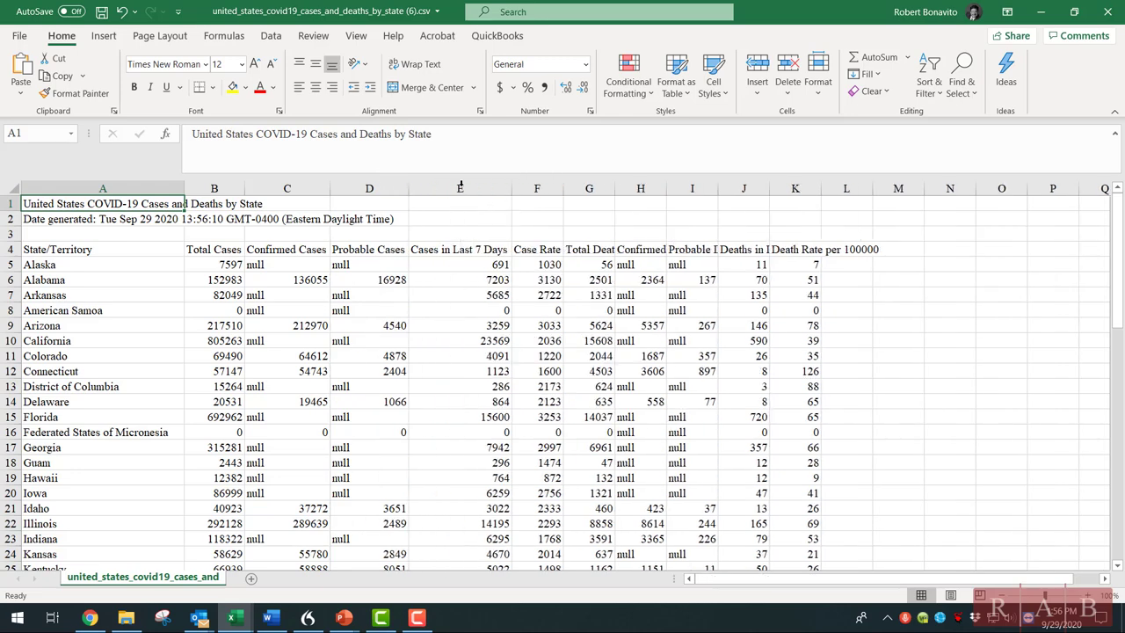
pyautogui.doubleClick(563, 189)
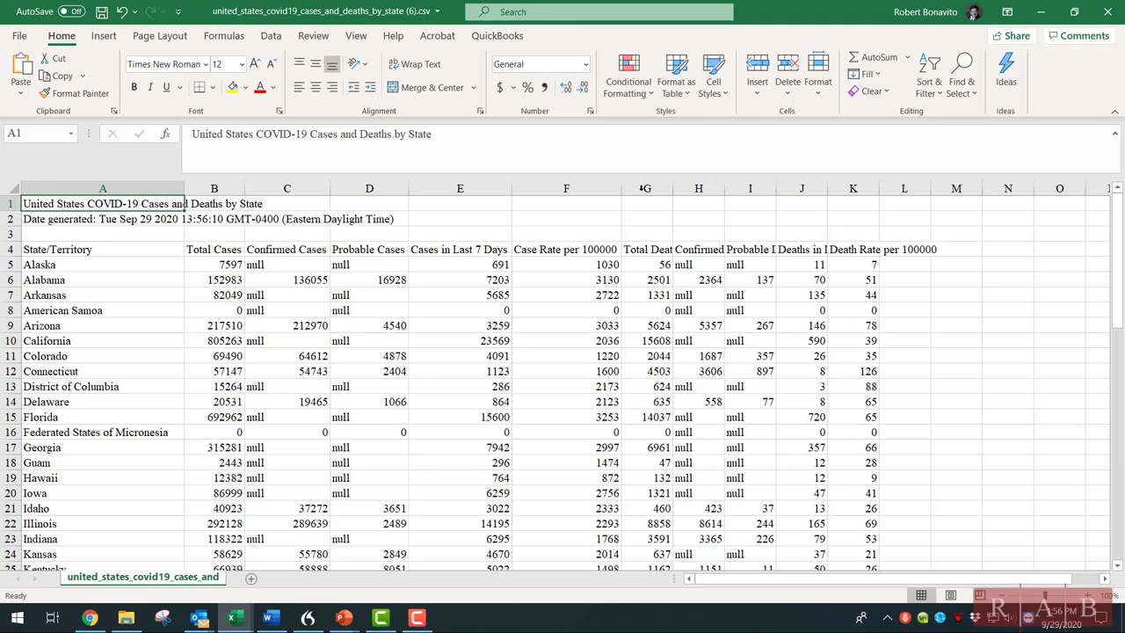
pyautogui.click(670, 189)
pyautogui.doubleClick(675, 189)
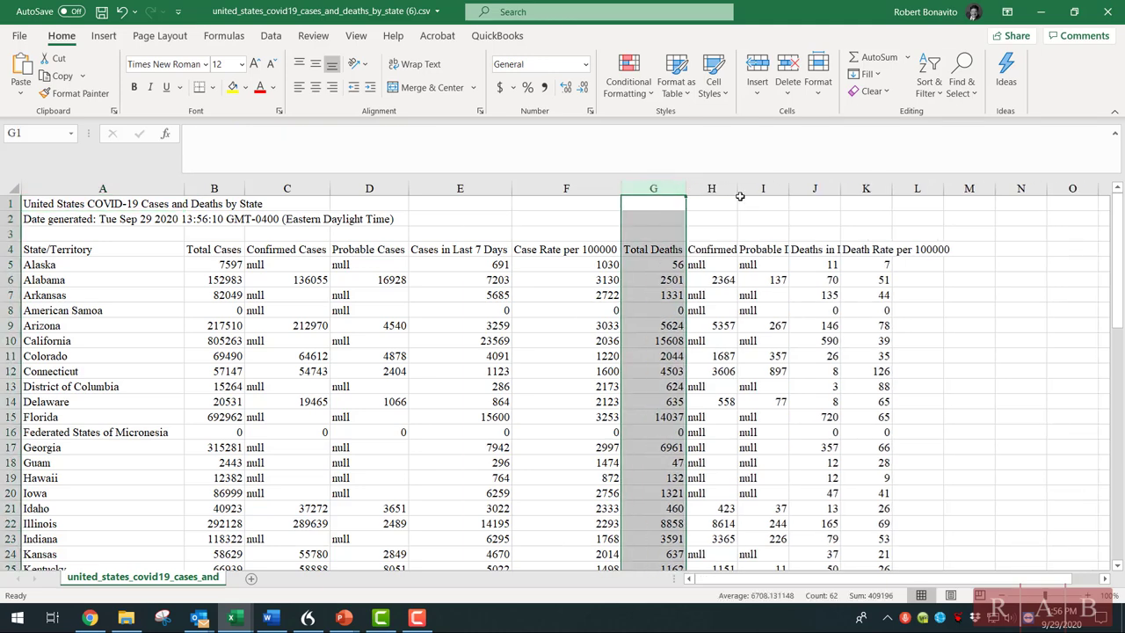
pyautogui.doubleClick(740, 189)
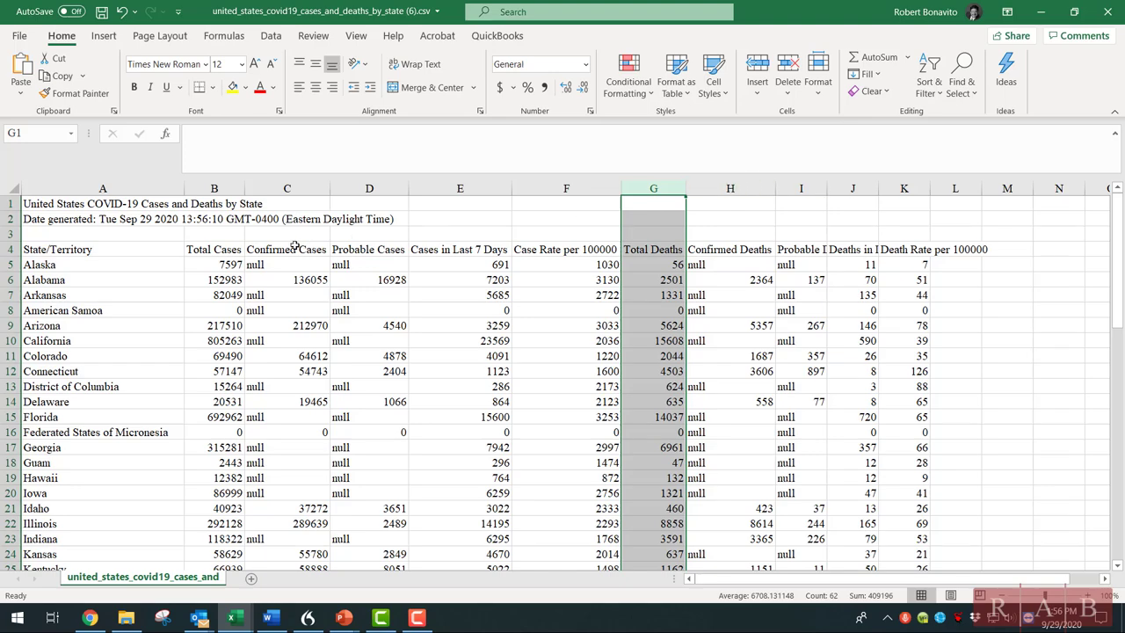
# - Clear all data beyond the Total Cases column, from column C onward, leaving only states and total cases
pyautogui.moveTo(285, 231); pyautogui.dragTo(939, 618)
pyautogui.scroll(10, 663, 294)
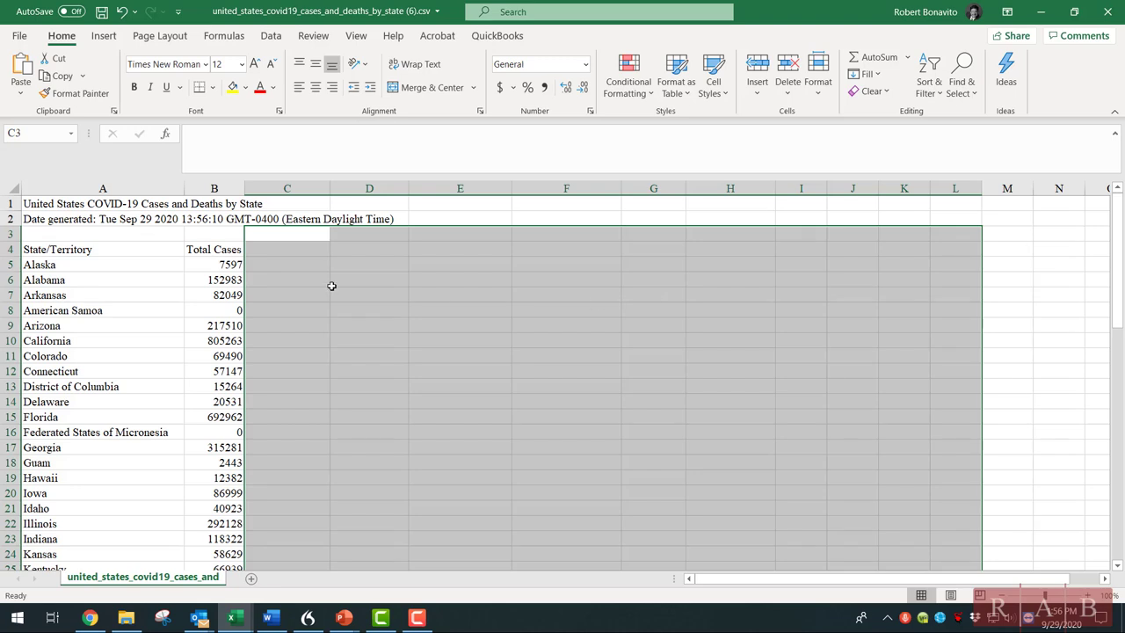
pyautogui.click(338, 262)
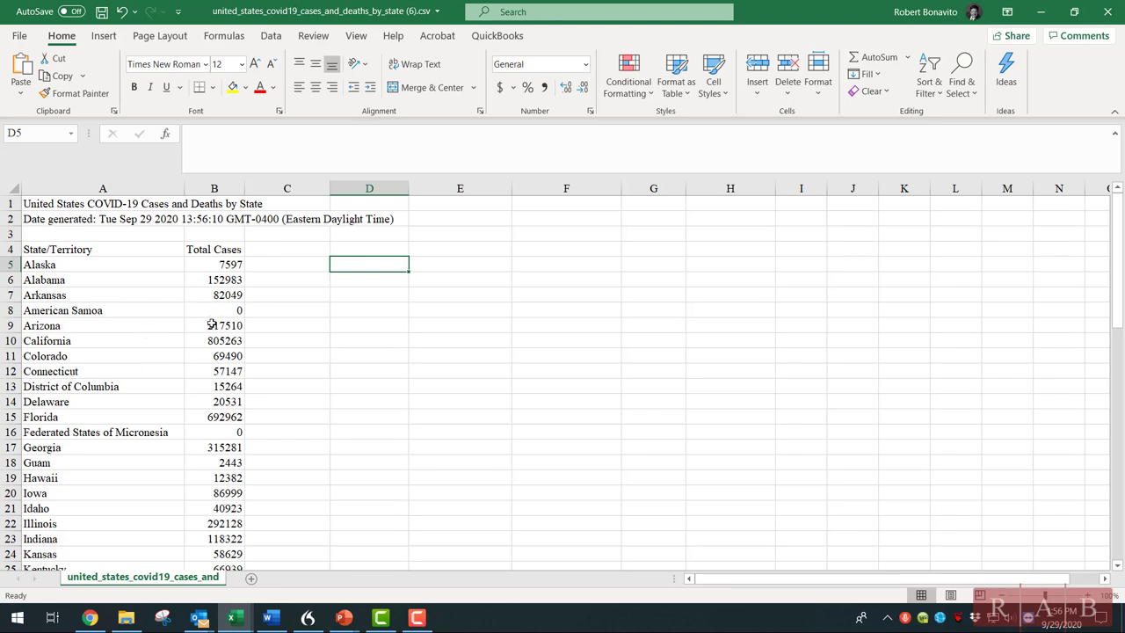
# - Minimize the CSV workbook and bring up total_cases_by_state_territoryv1.xlsx in a maximized window
pyautogui.click(1042, 18)
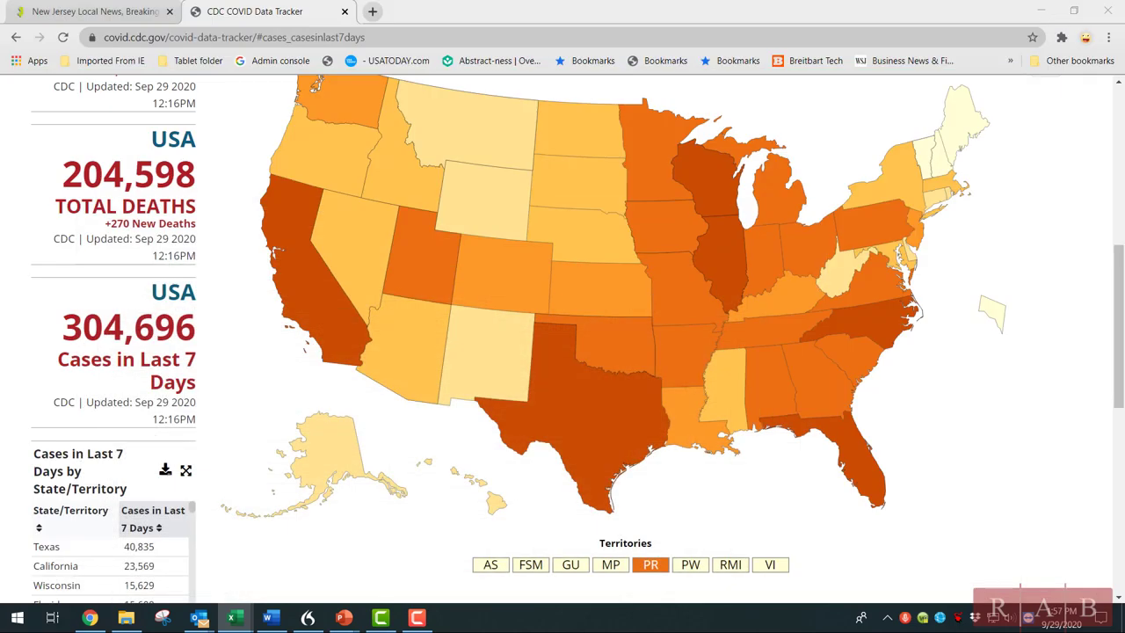
pyautogui.click(232, 618)
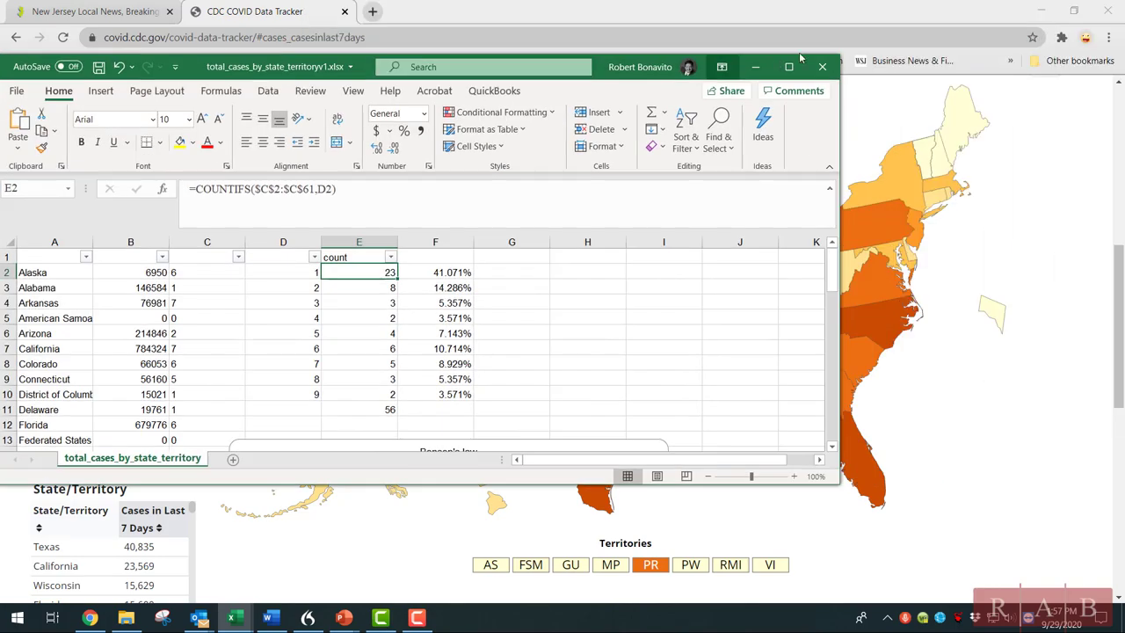
pyautogui.click(789, 67)
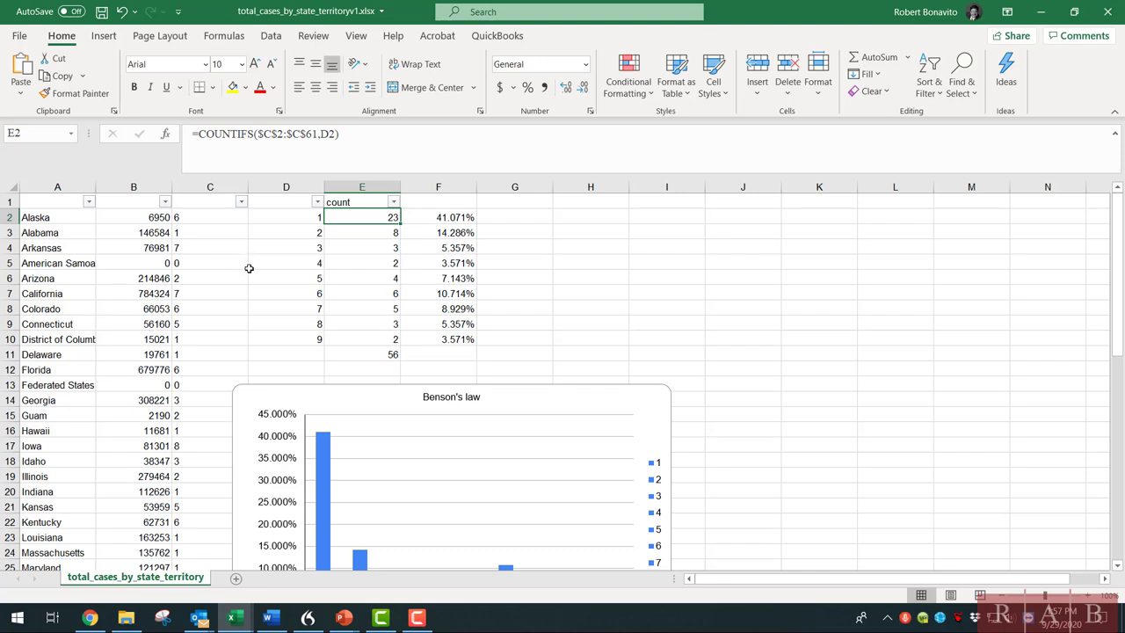
# - Examine the LEFT formula in C2 and the first digits extracted in column C for all states and territories
pyautogui.click(202, 220)
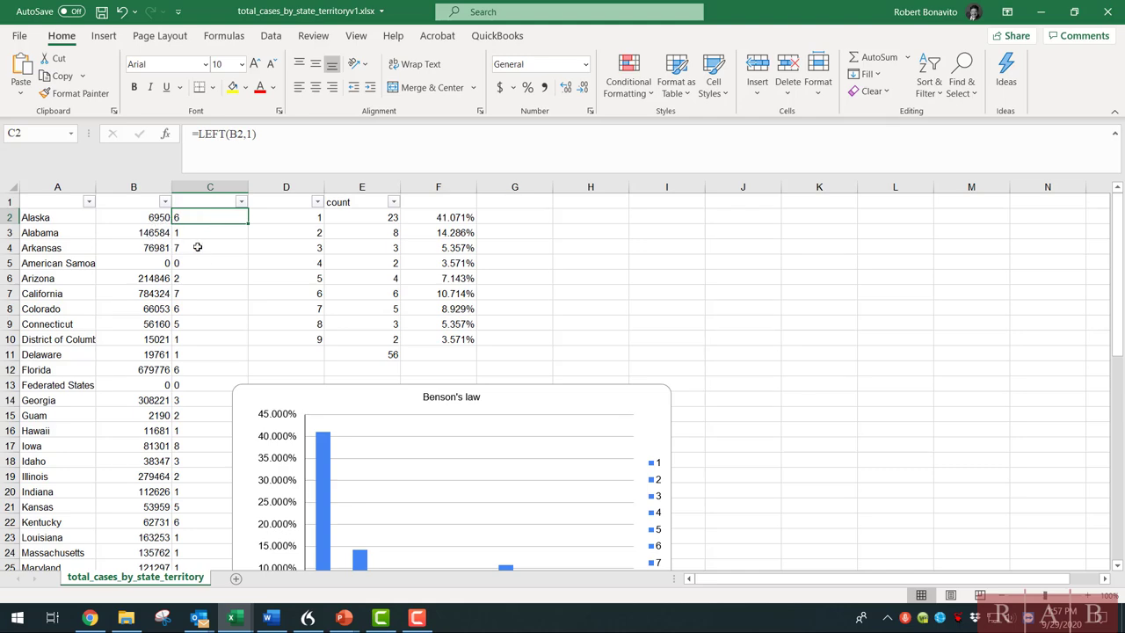
pyautogui.scroll(-15, 193, 428)
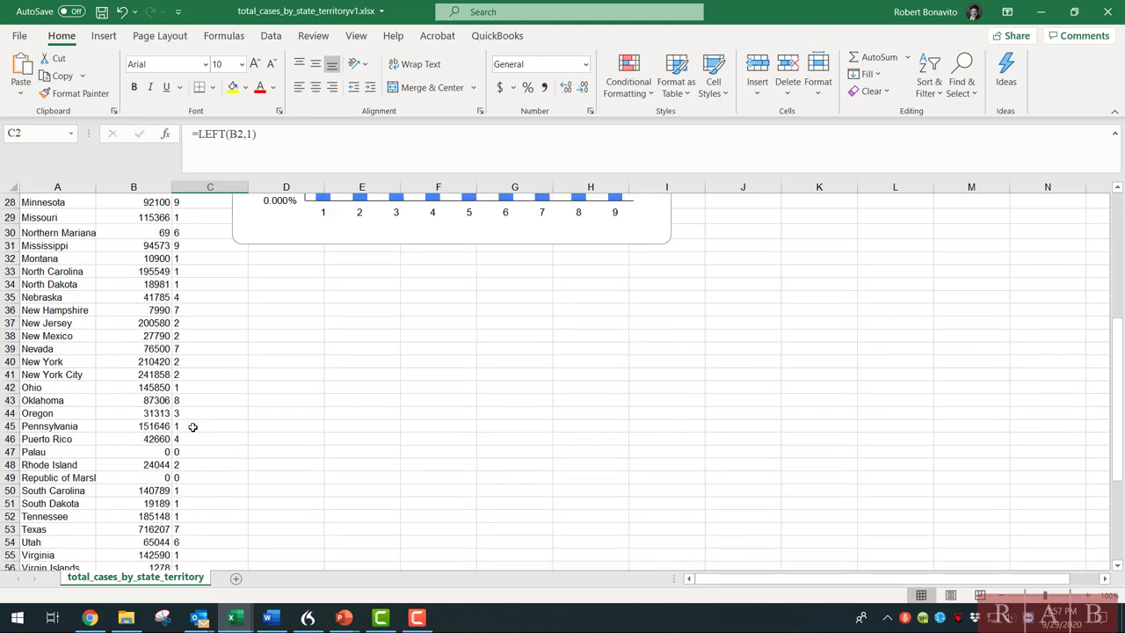
pyautogui.scroll(-1, 192, 427)
pyautogui.scroll(3, 192, 427)
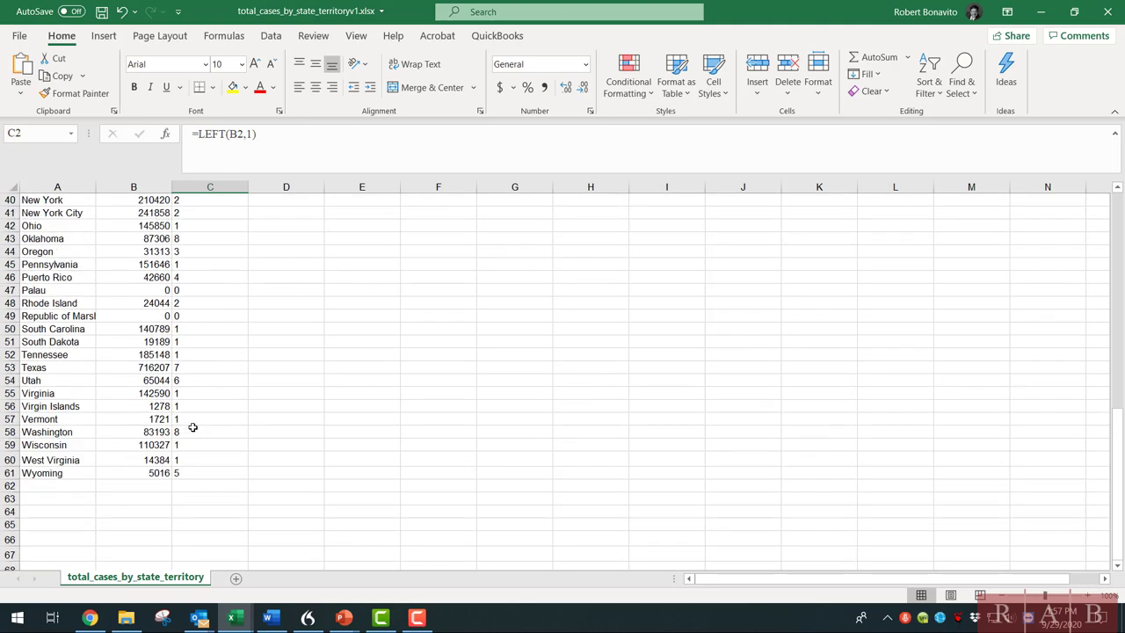
pyautogui.scroll(13, 184, 440)
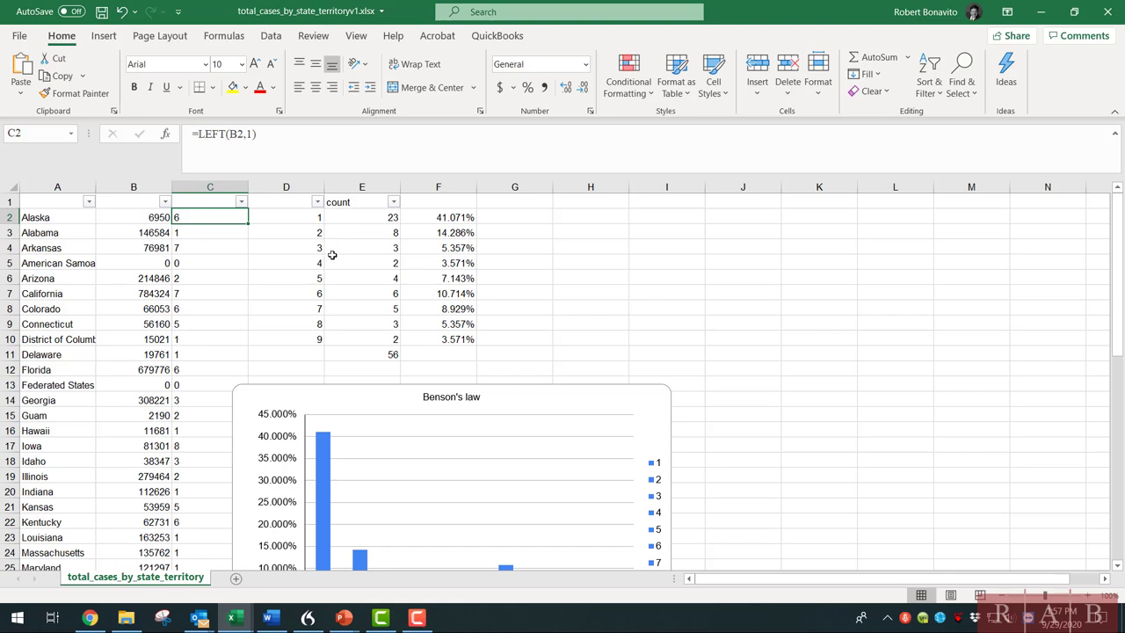
# - Examine the COUNTIFS formula in E2 and the zero-case entry for American Samoa in B5 and C5
pyautogui.click(373, 221)
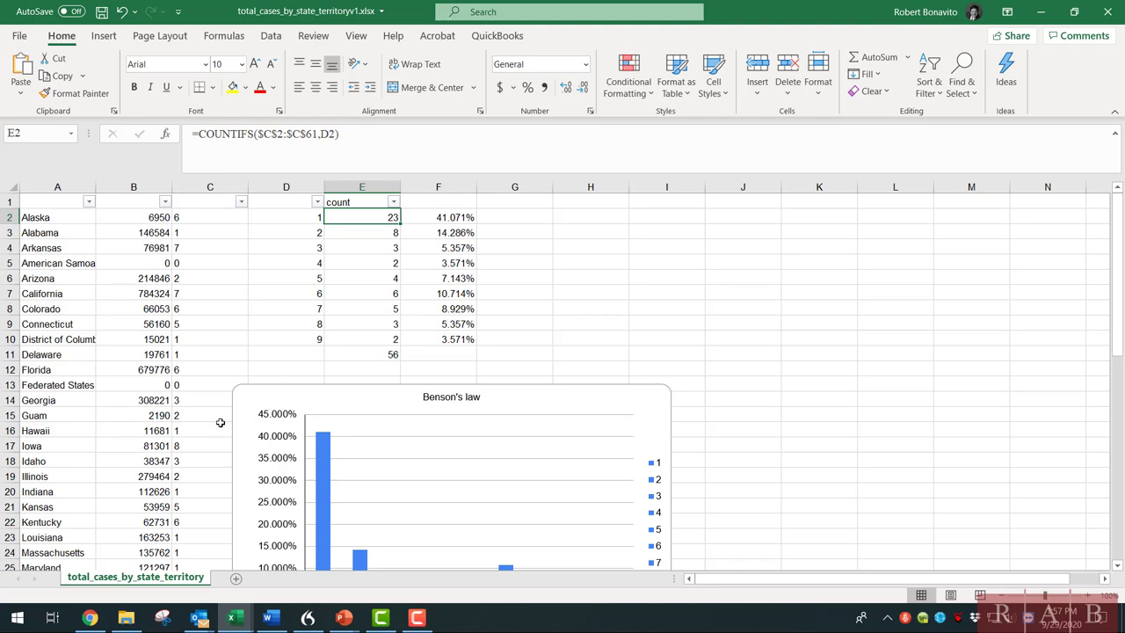
pyautogui.scroll(-1, 197, 282)
pyautogui.scroll(1, 205, 428)
pyautogui.click(201, 258)
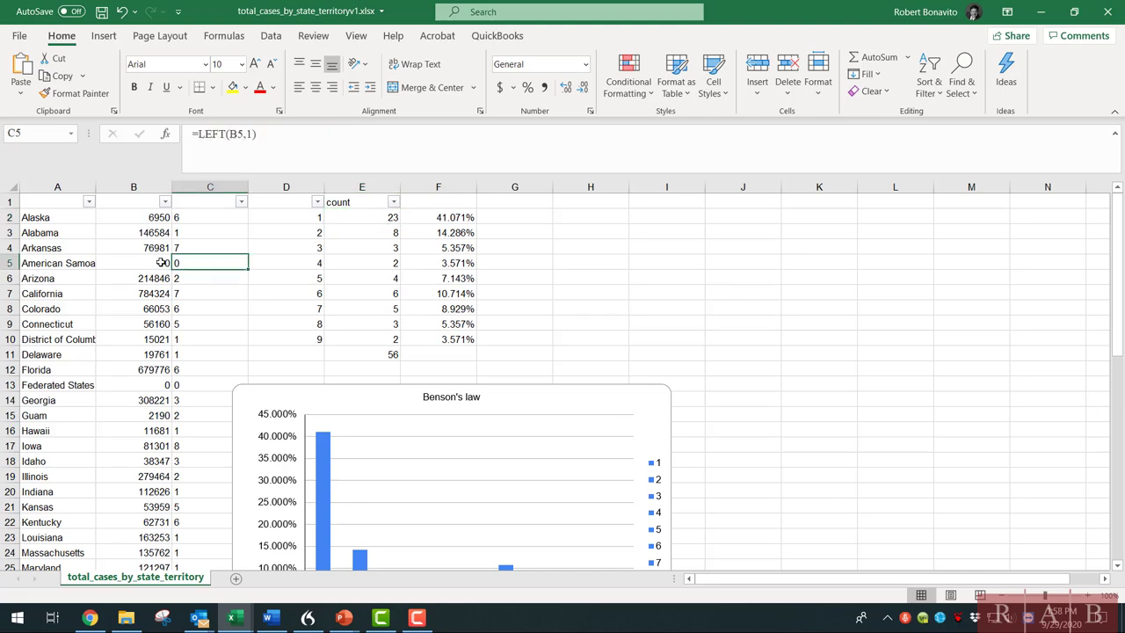
pyautogui.click(161, 262)
pyautogui.scroll(-5, 204, 323)
pyautogui.scroll(5, 204, 324)
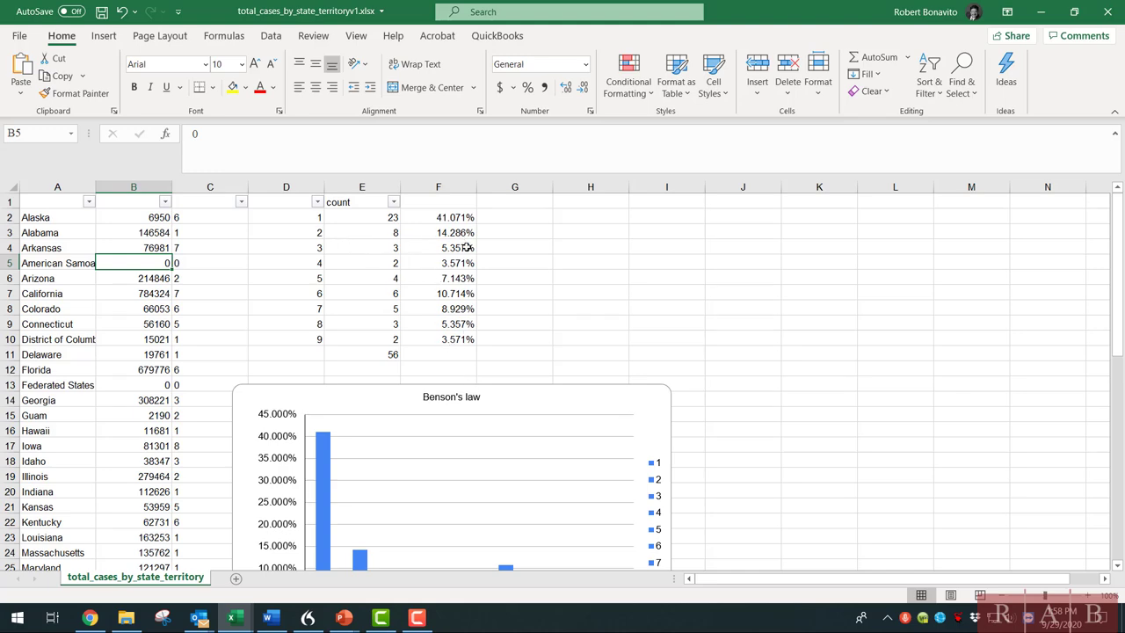
# - Examine the Benson's law bar chart against the first-digit counts and percentages
pyautogui.scroll(-2, 583, 321)
pyautogui.scroll(-1, 583, 321)
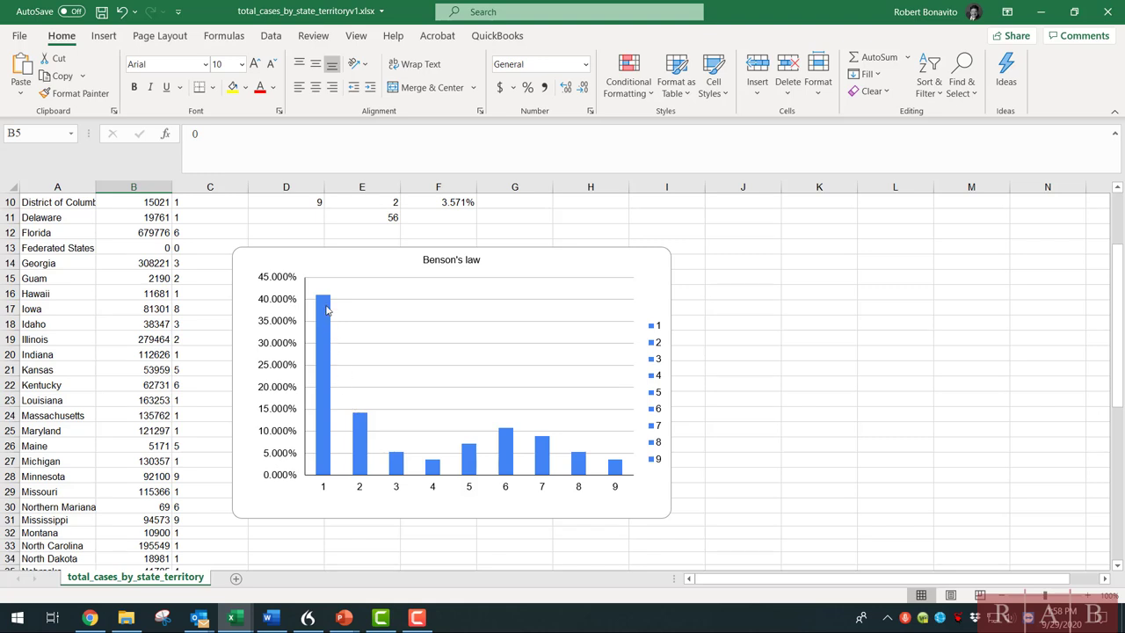
pyautogui.moveTo(326, 303)
pyautogui.scroll(2, 428, 358)
pyautogui.scroll(-2, 428, 358)
# - Switch to the Benford's Law histogram slide in PowerPoint for comparison and return to the digit counts in the Excel workbook
pyautogui.click(1041, 11)
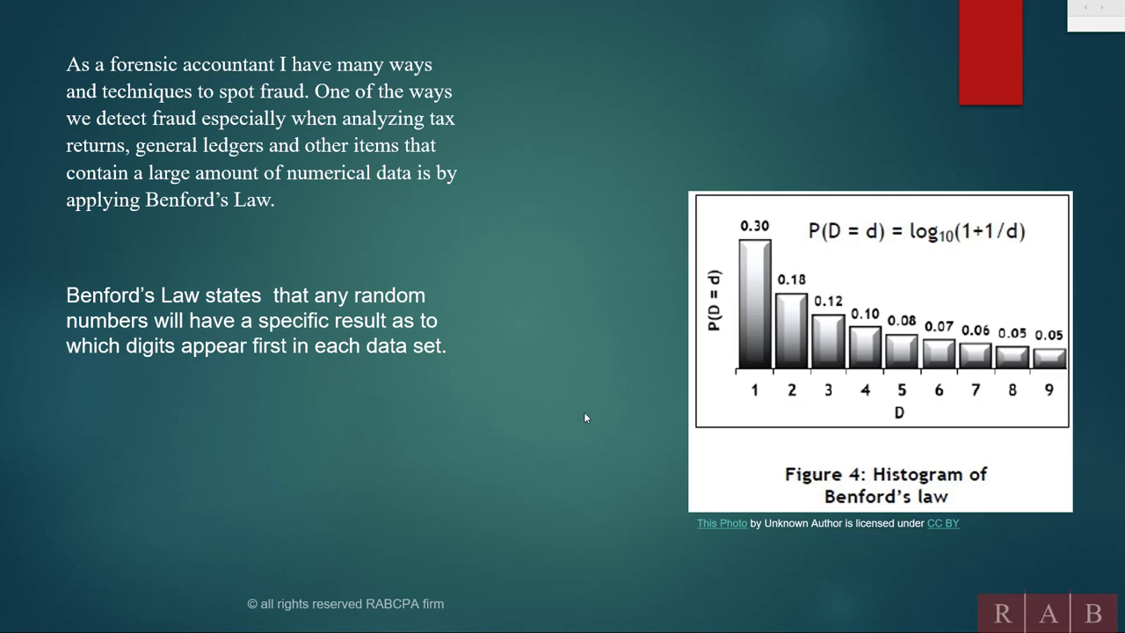
pyautogui.click(584, 413)
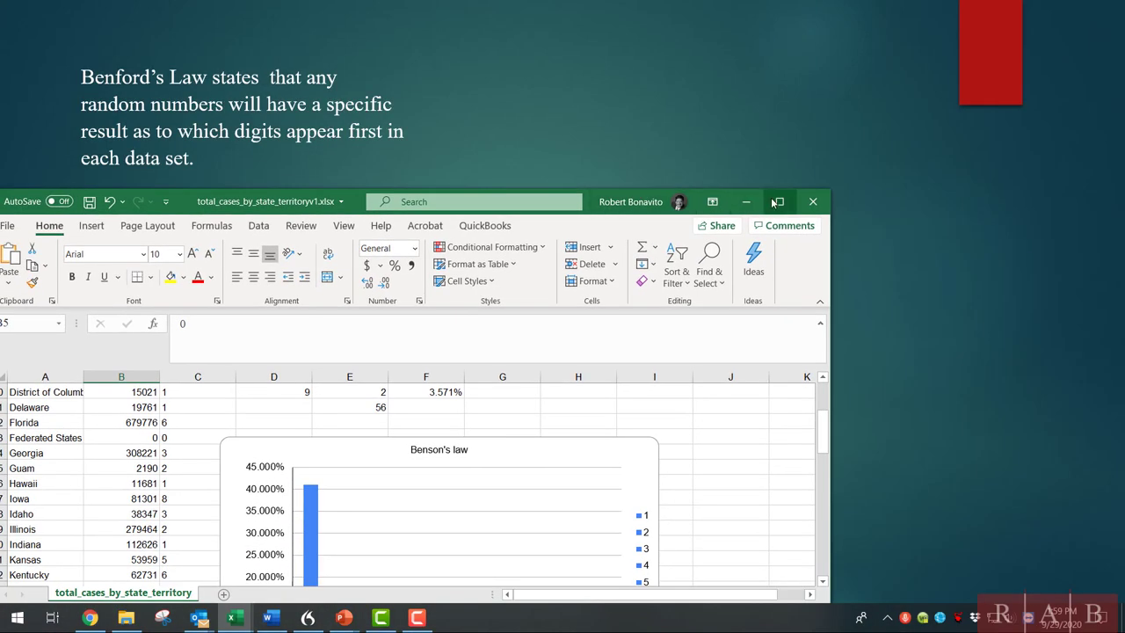
pyautogui.scroll(3, 754, 339)
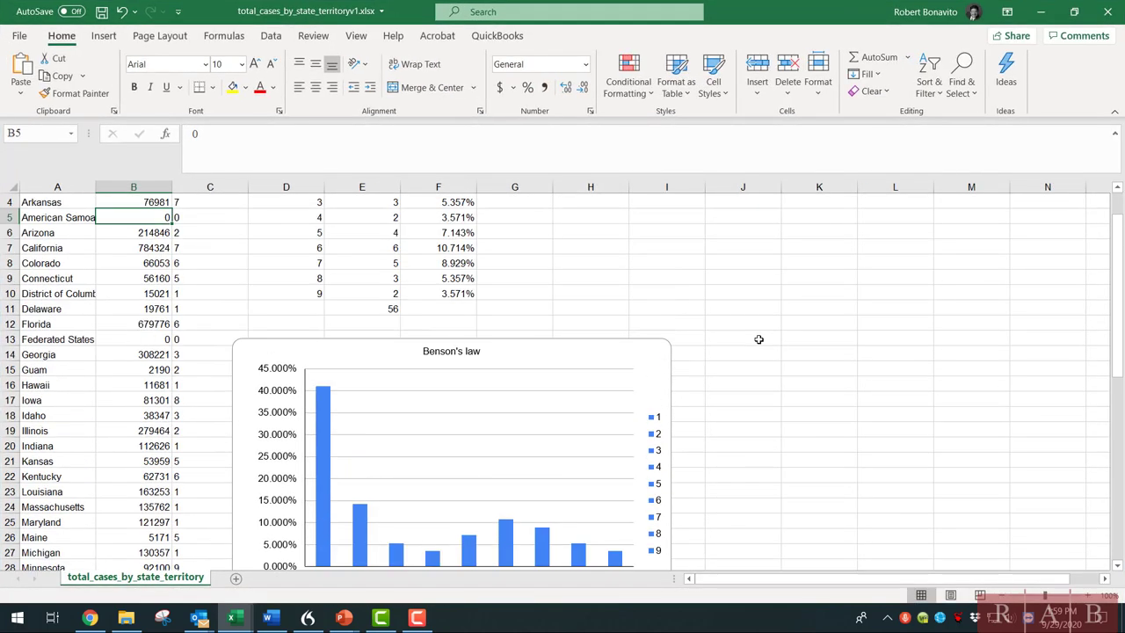
pyautogui.scroll(1, 758, 339)
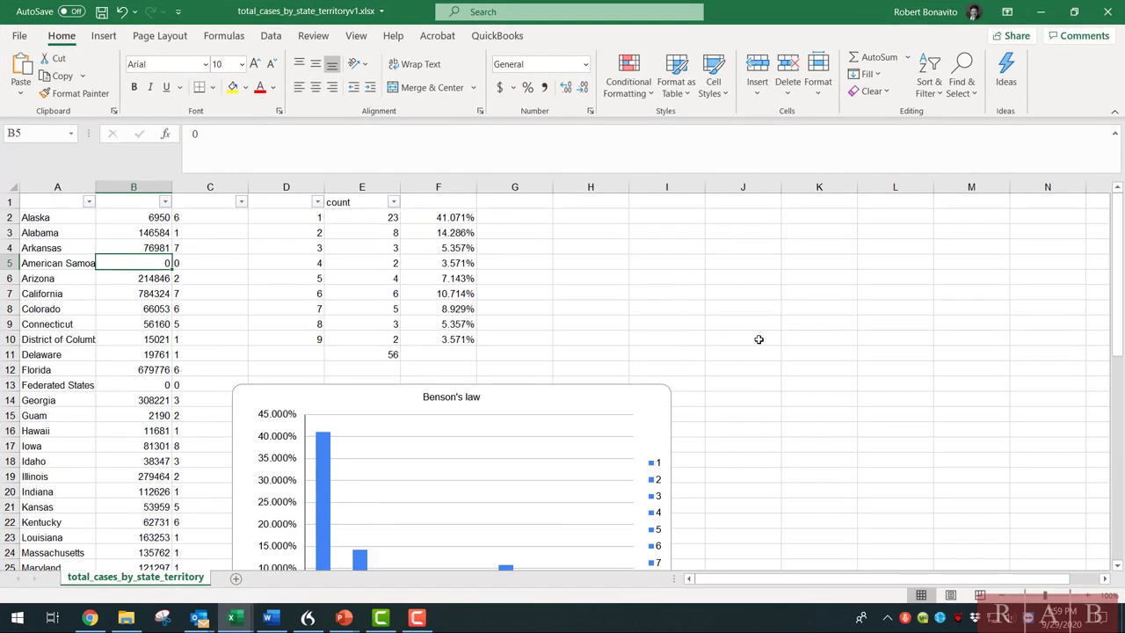